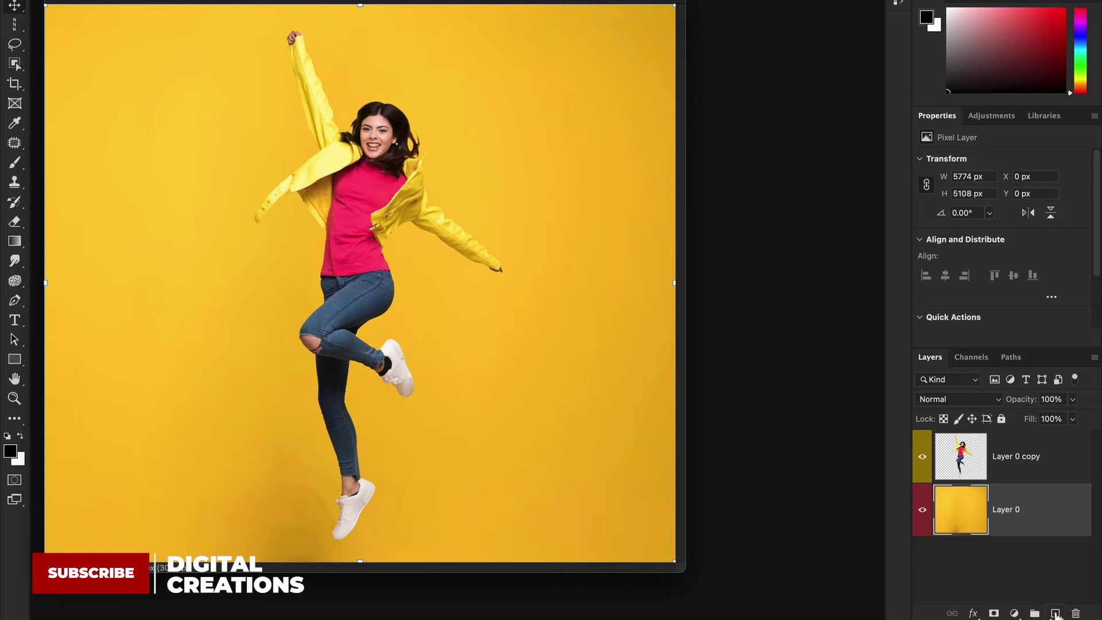
Step: Add an empty Layer 1 below the cut-out woman and convert it to an embedded smart object
{"action": "left_click", "coordinate": [1056, 614]}
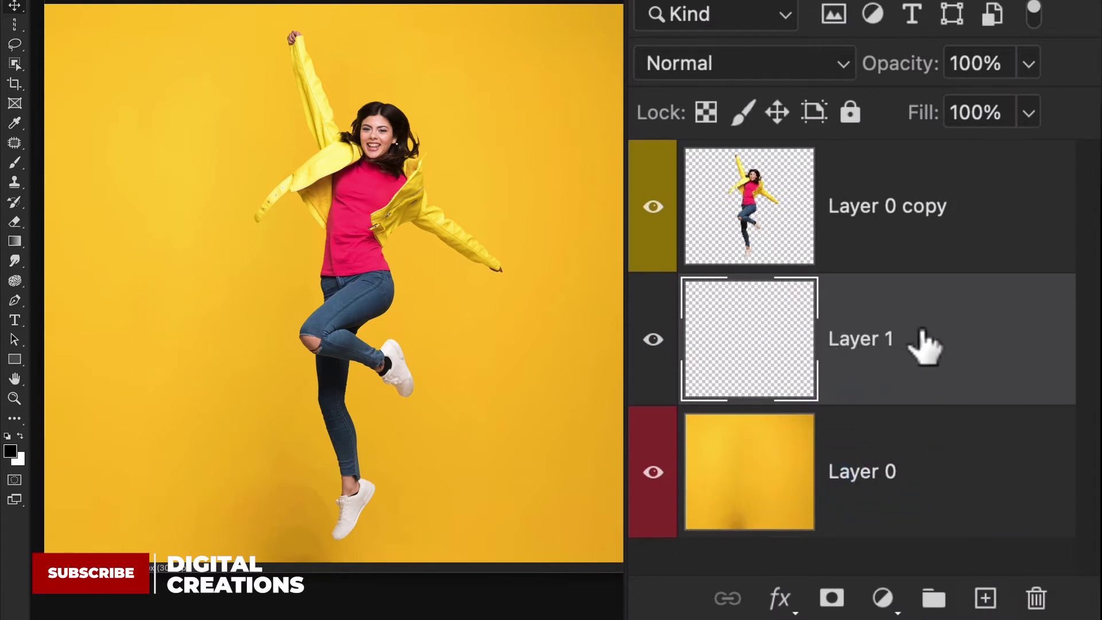
{"action": "right_click", "coordinate": [1031, 513]}
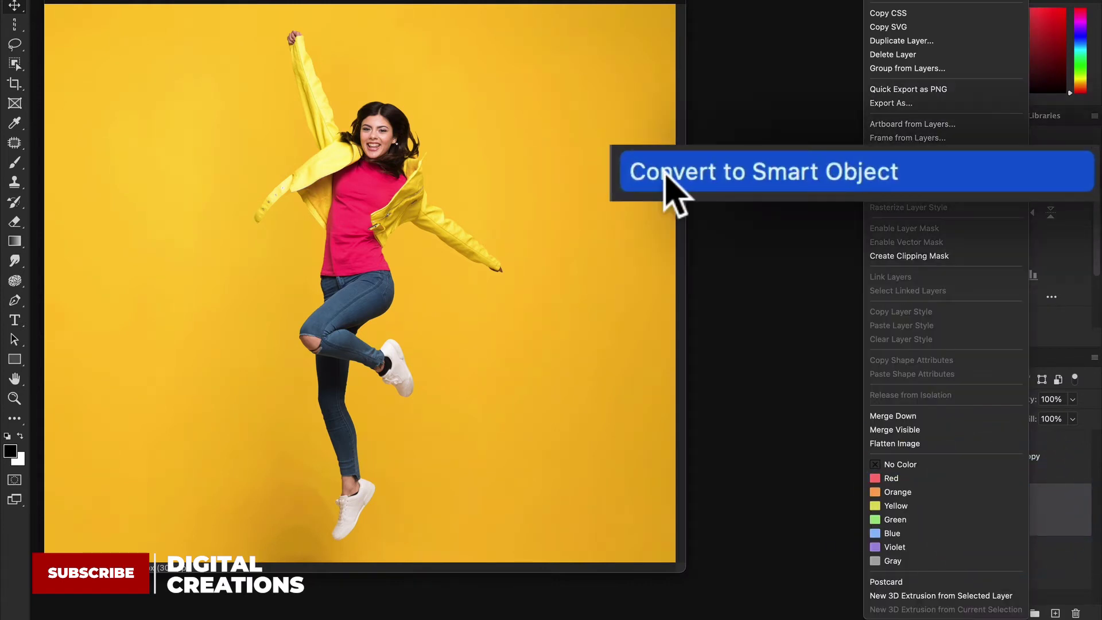
{"action": "left_click", "coordinate": [882, 172]}
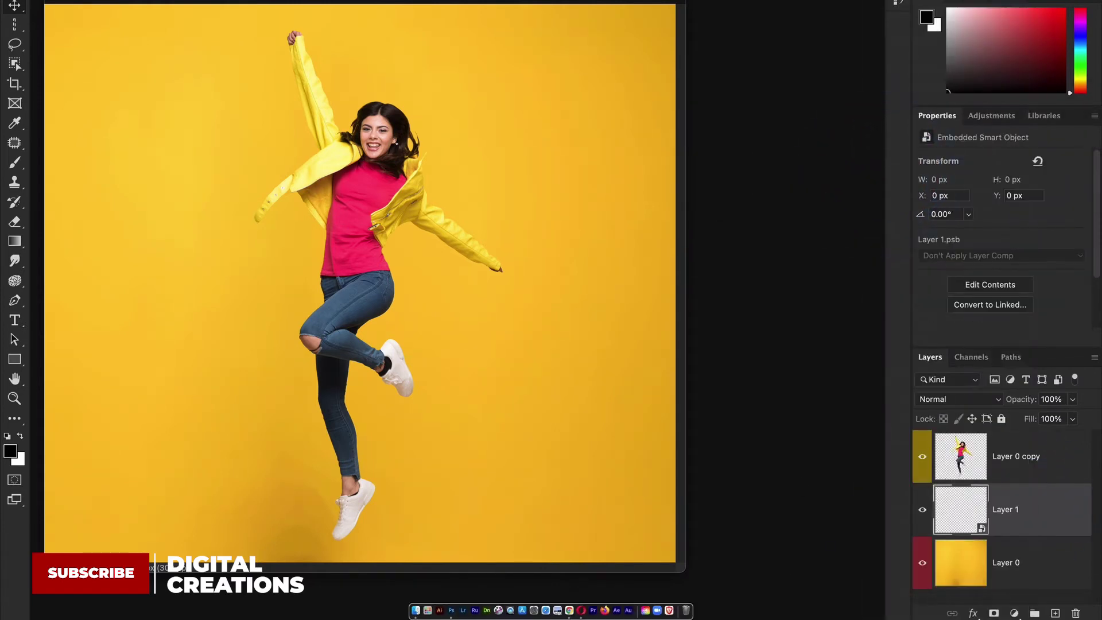
{"action": "left_click", "coordinate": [1020, 457]}
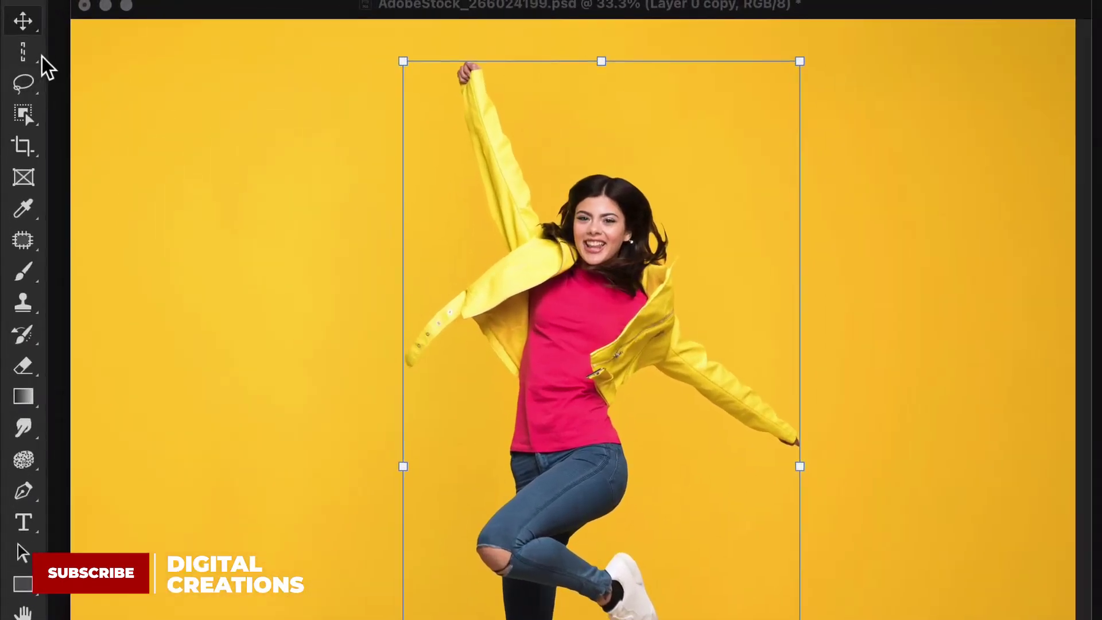
Step: Select a single 1-pixel column through the woman's pink shirt, then fit the document in view
{"action": "left_click", "coordinate": [14, 24]}
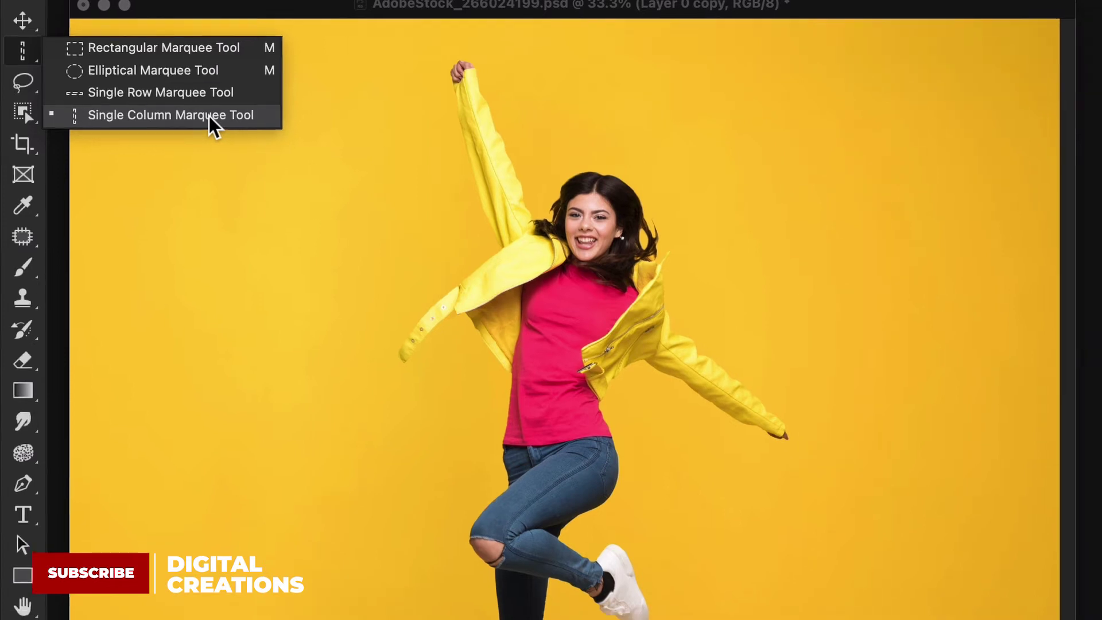
{"action": "left_click", "coordinate": [212, 118]}
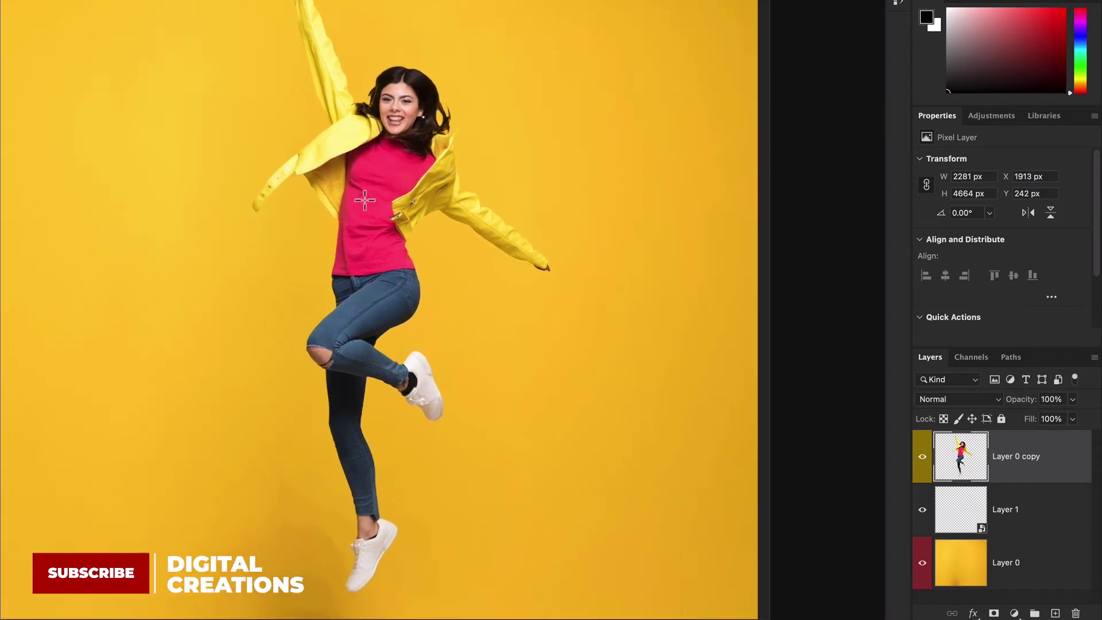
{"action": "left_click", "coordinate": [357, 202]}
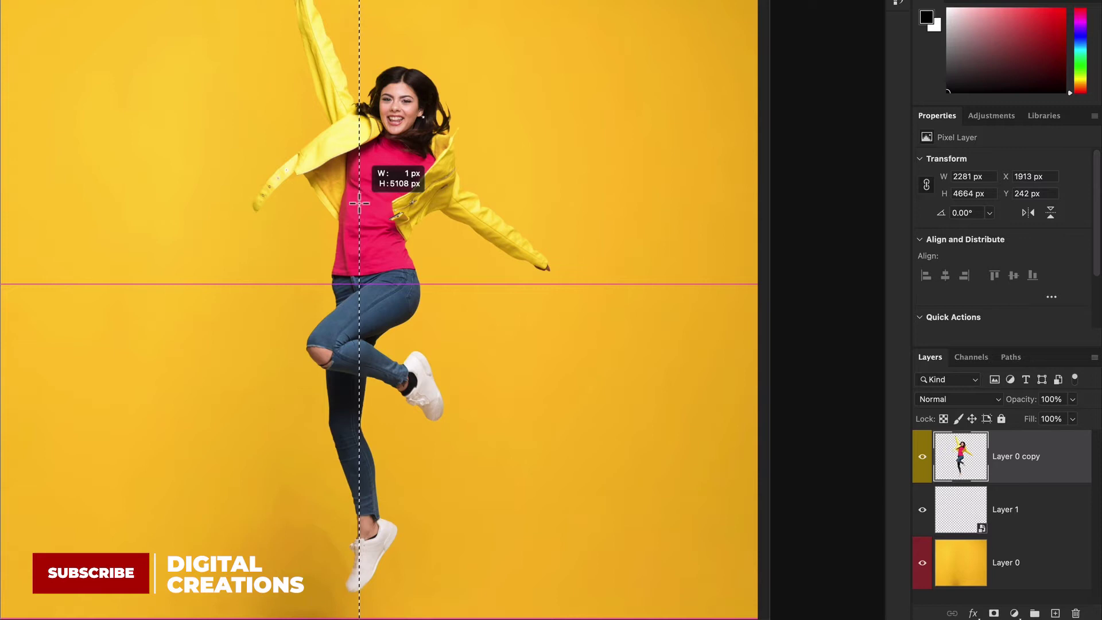
{"action": "left_click_drag", "start_coordinate": [359, 202], "coordinate": [356, 209]}
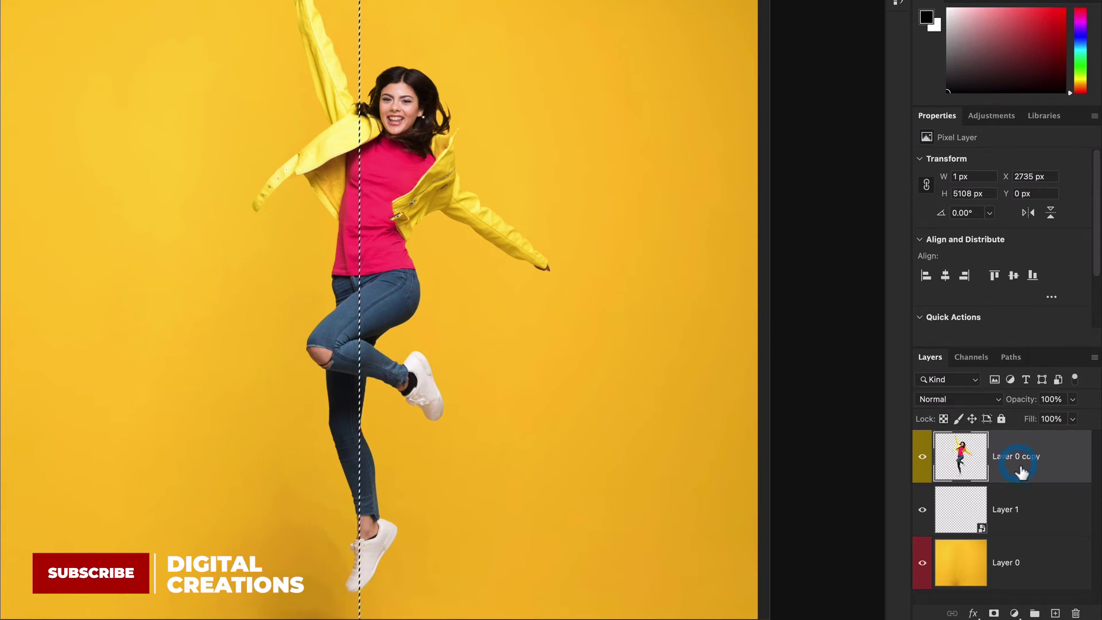
{"action": "key", "text": "ctrl+0"}
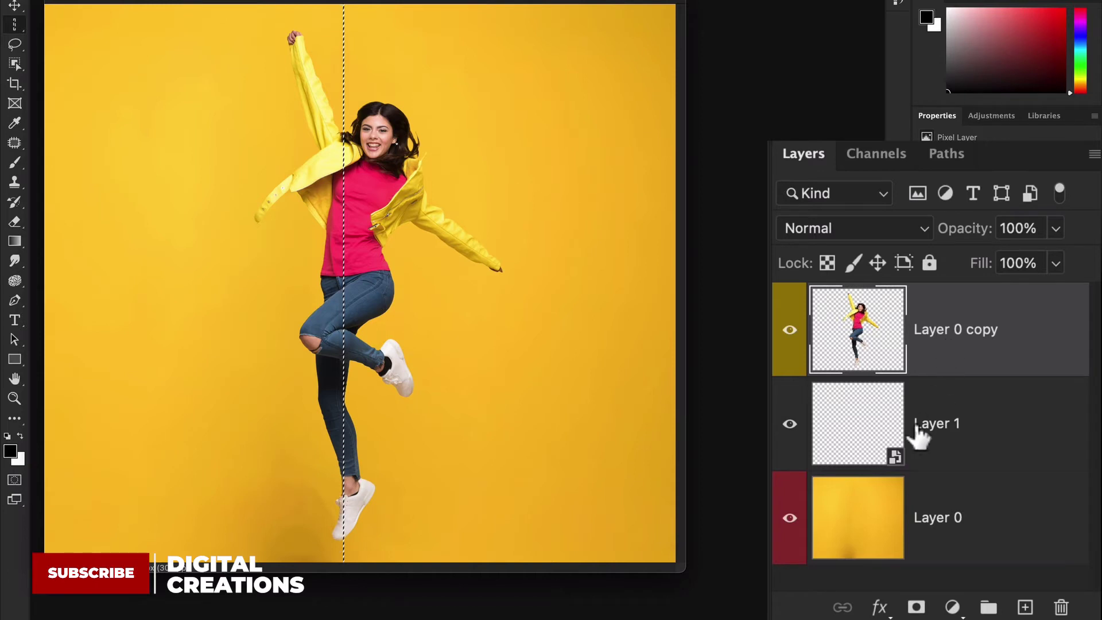
Step: Inside the Layer 1 smart object, stretch the pasted pixel column into full-canvas 5831 × 4655 colour streaks
{"action": "left_click", "coordinate": [889, 428]}
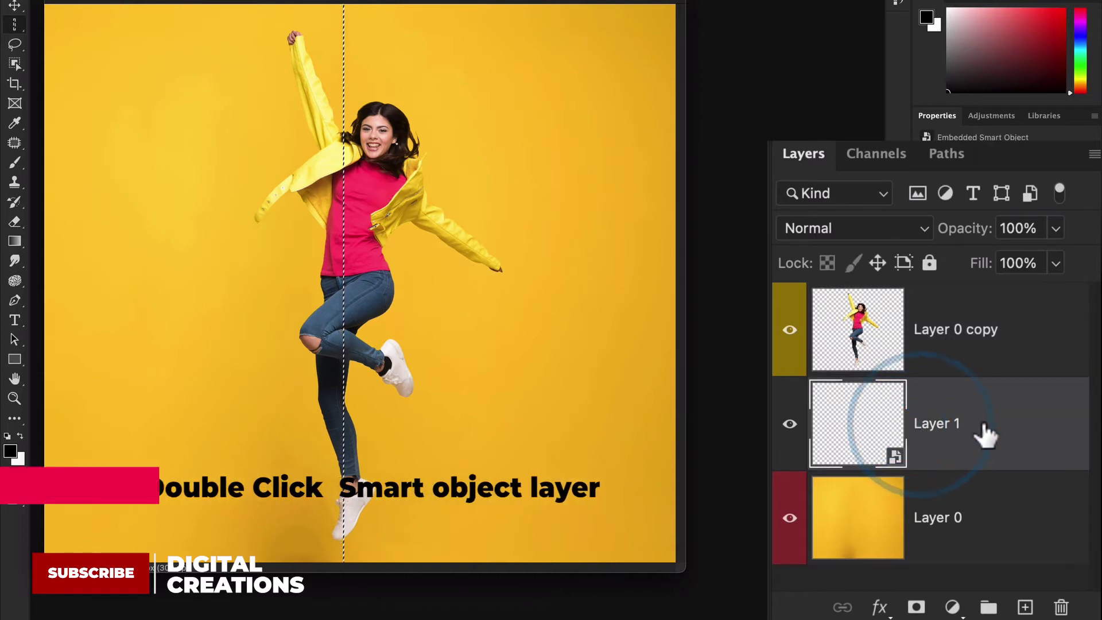
{"action": "double_click", "coordinate": [871, 423]}
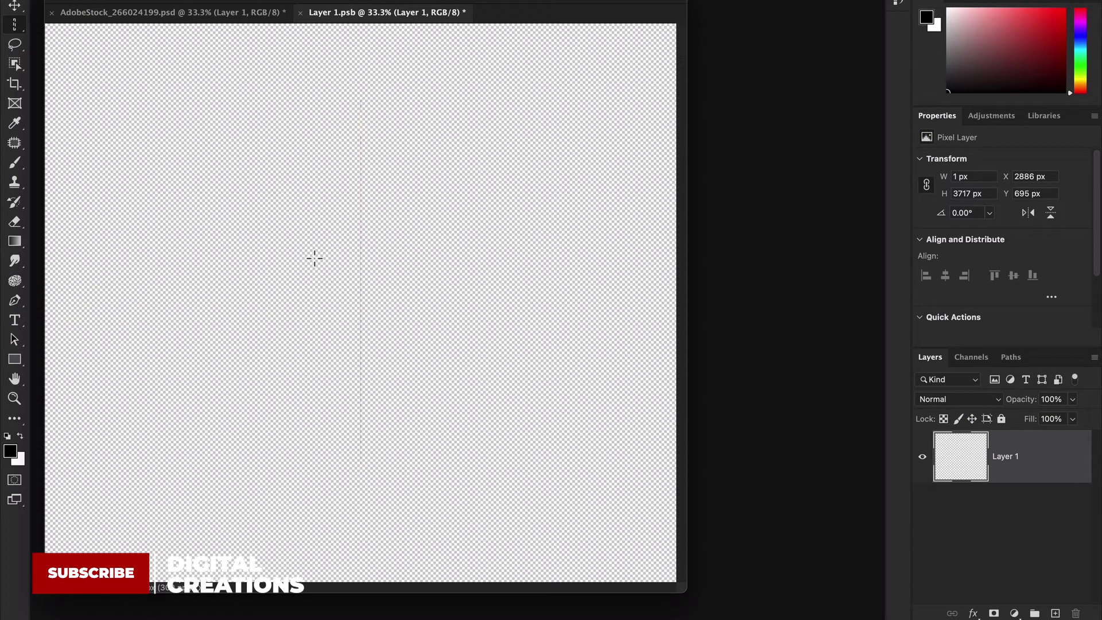
{"action": "key", "text": "v"}
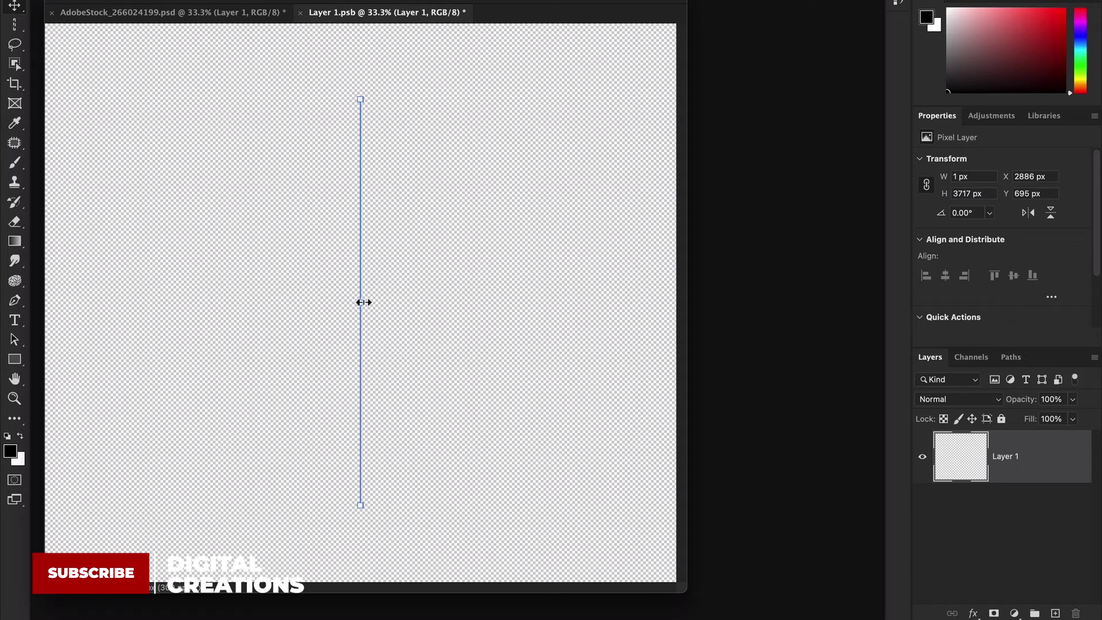
{"action": "left_click_drag", "start_coordinate": [363, 302], "coordinate": [669, 302]}
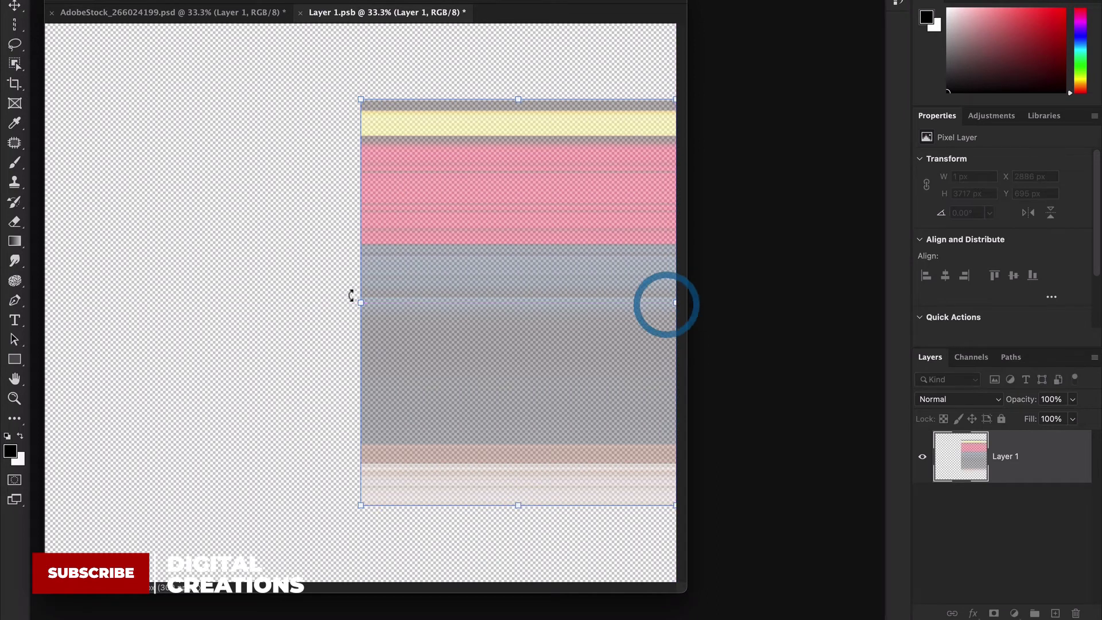
{"action": "left_click_drag", "start_coordinate": [360, 302], "coordinate": [54, 285]}
{"action": "left_click", "coordinate": [357, 240]}
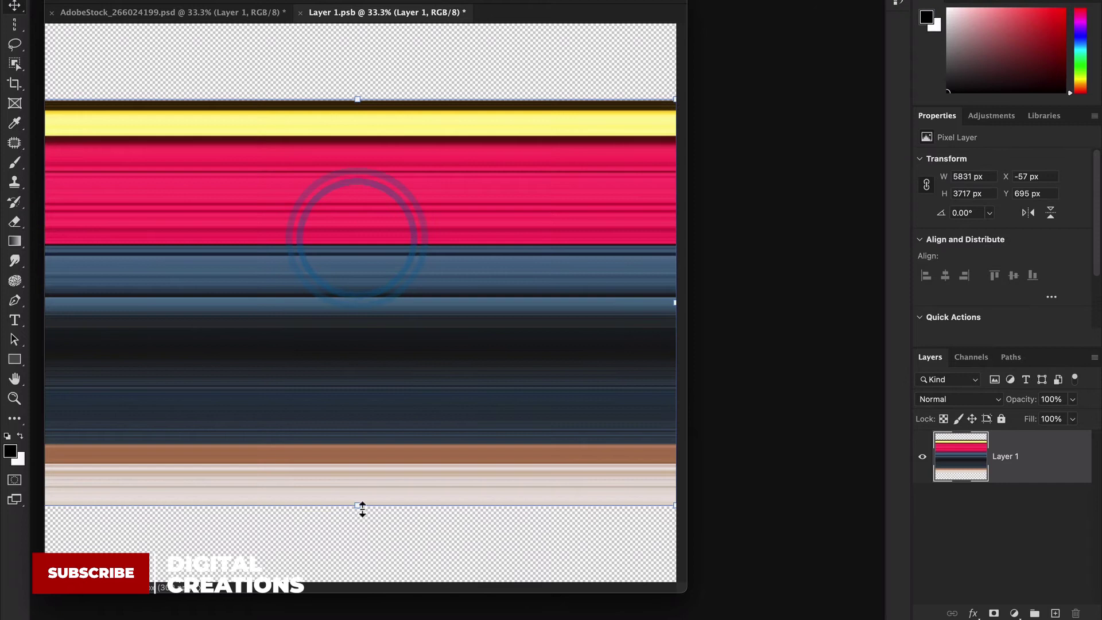
{"action": "left_click_drag", "start_coordinate": [358, 507], "coordinate": [359, 542]}
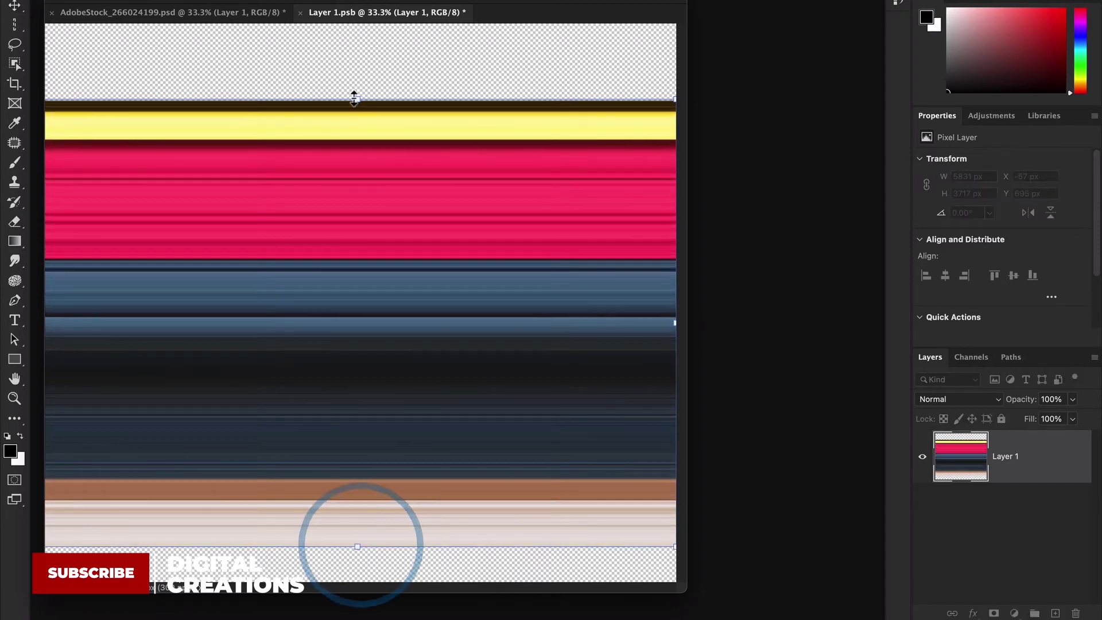
{"action": "left_click_drag", "start_coordinate": [355, 99], "coordinate": [347, 38]}
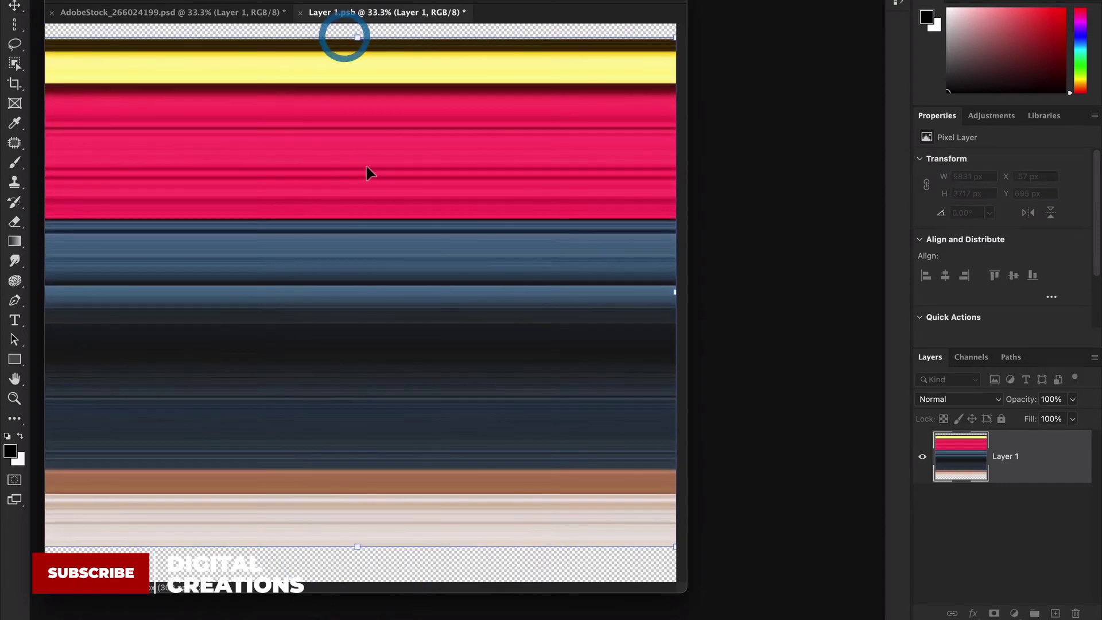
{"action": "left_click", "coordinate": [367, 166]}
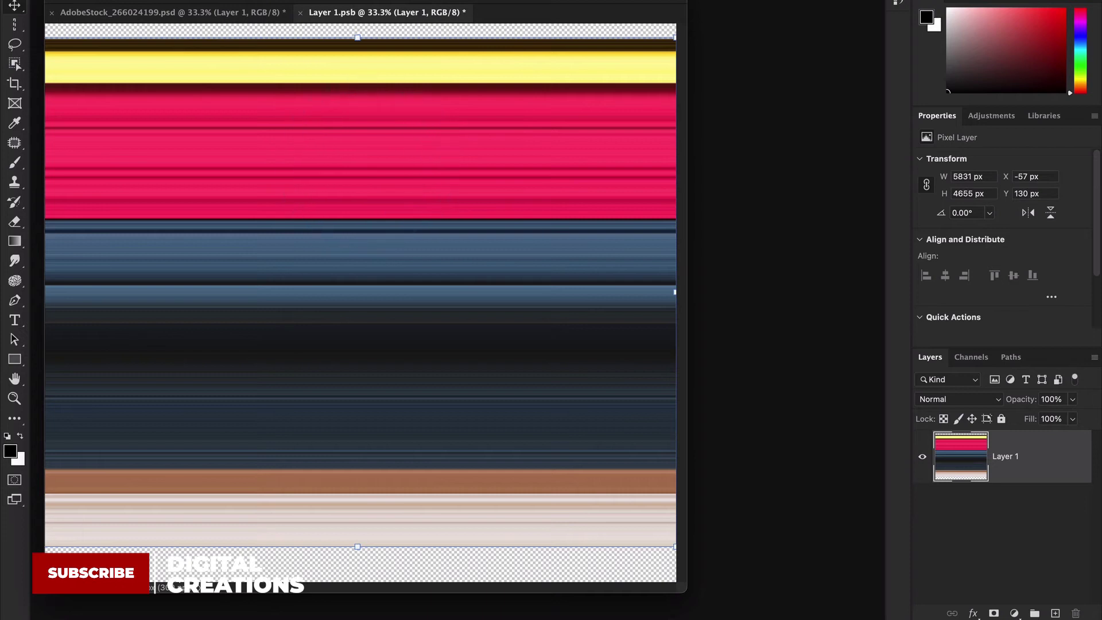
{"action": "left_click", "coordinate": [122, 1]}
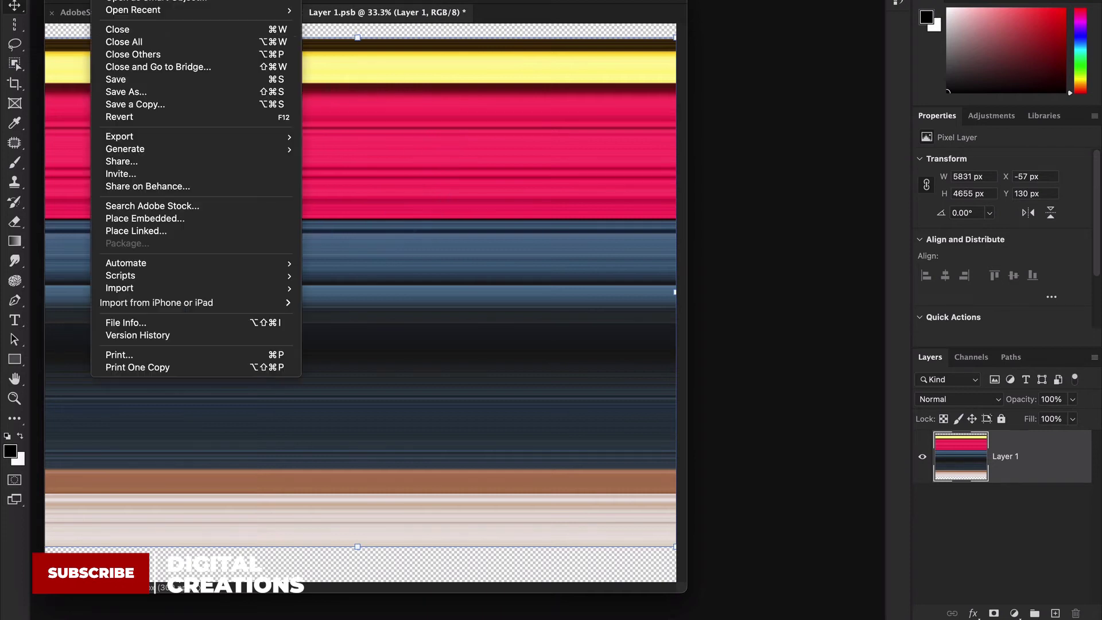
Step: Save the streak smart object, return to the main document and drop the column selection
{"action": "left_click", "coordinate": [136, 79]}
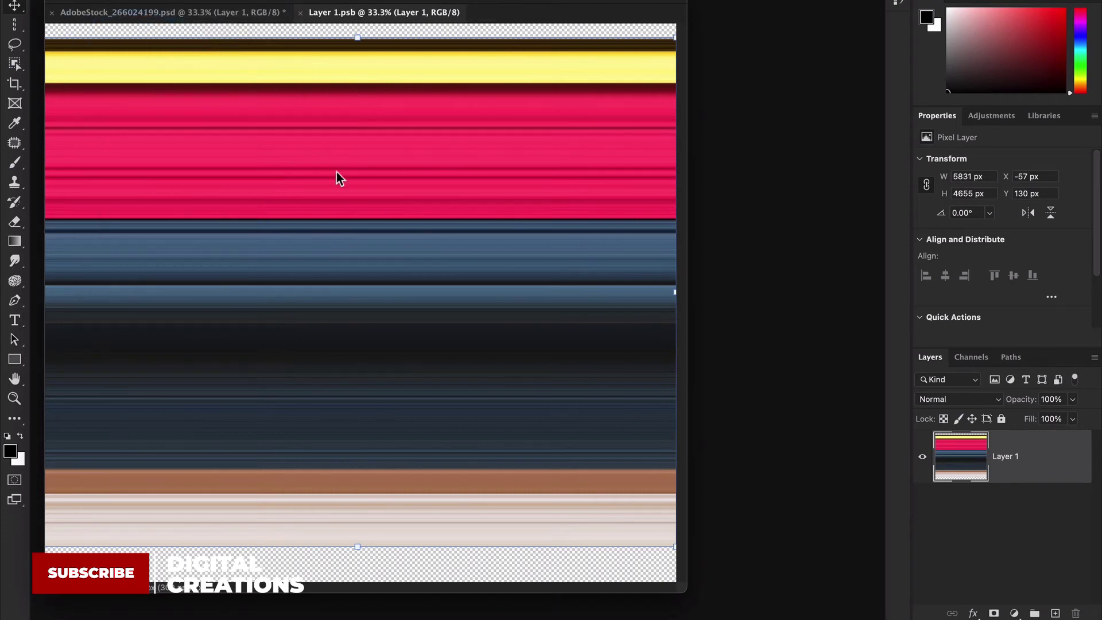
{"action": "left_click", "coordinate": [229, 15]}
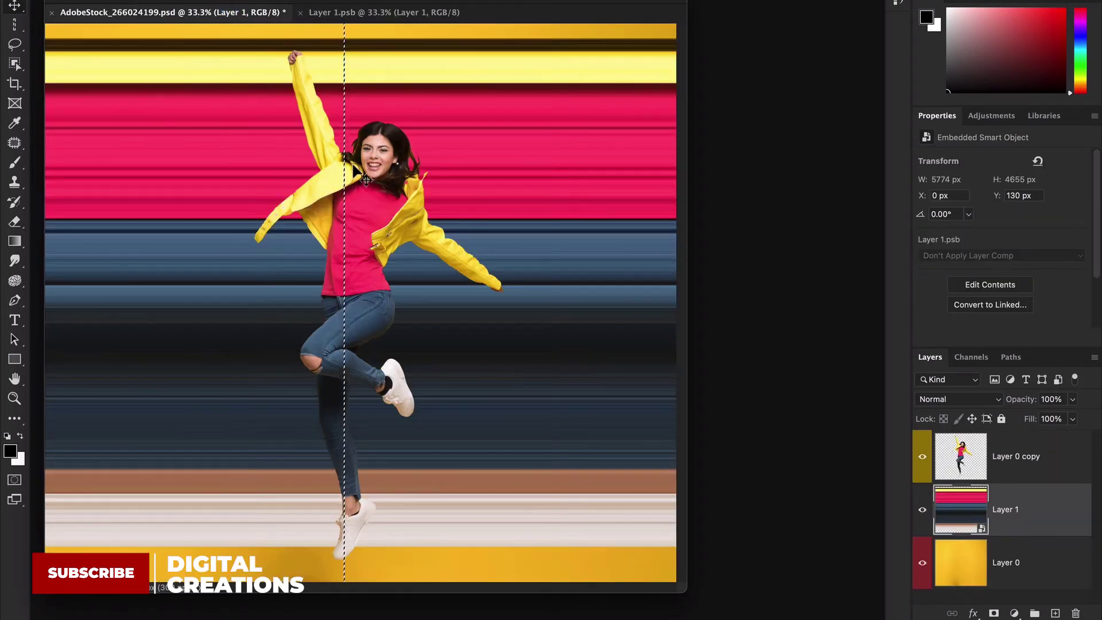
{"action": "key", "text": "super"}
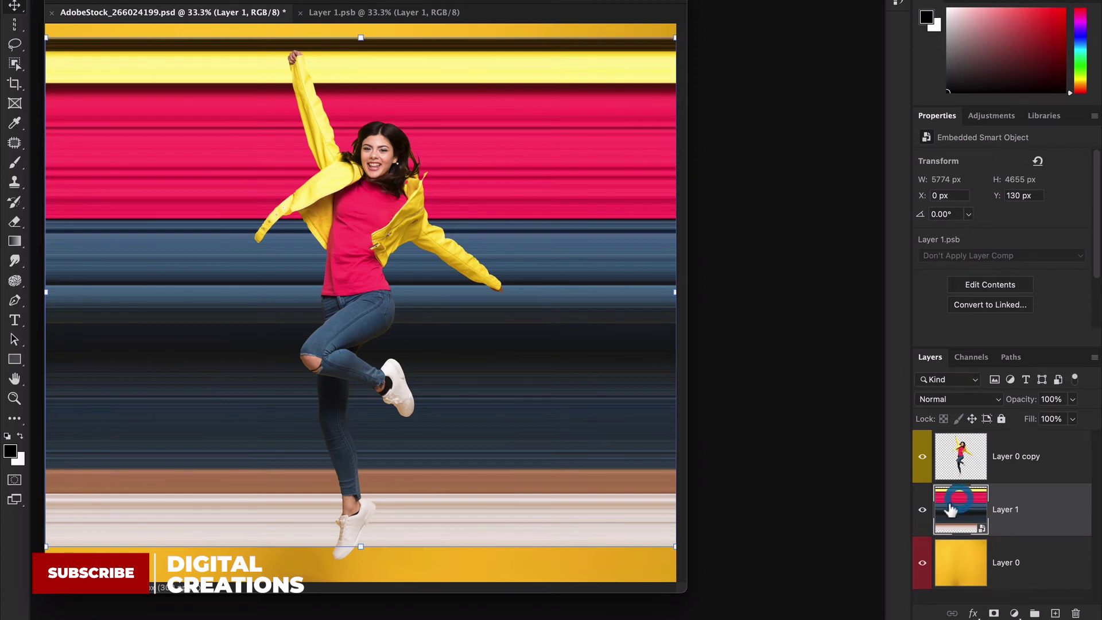
Step: Apply Polar Coordinates (Rectangular to Polar) to Layer 1, wrapping the streaks into concentric rings
{"action": "left_click", "coordinate": [1040, 505]}
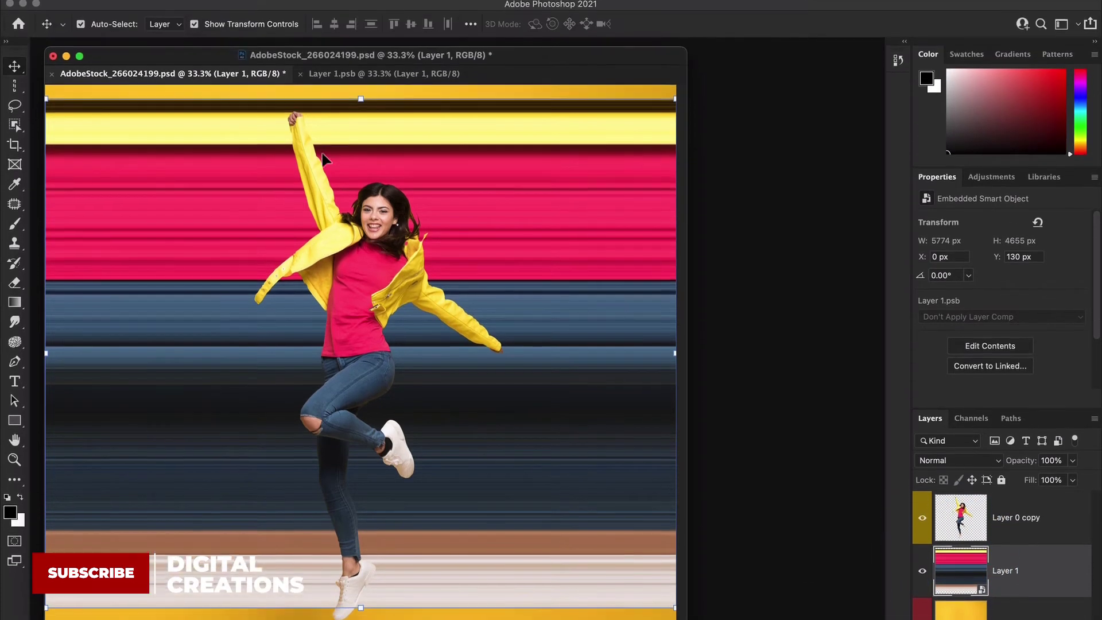
{"action": "mouse_move", "coordinate": [255, 7]}
{"action": "left_click", "coordinate": [317, 9]}
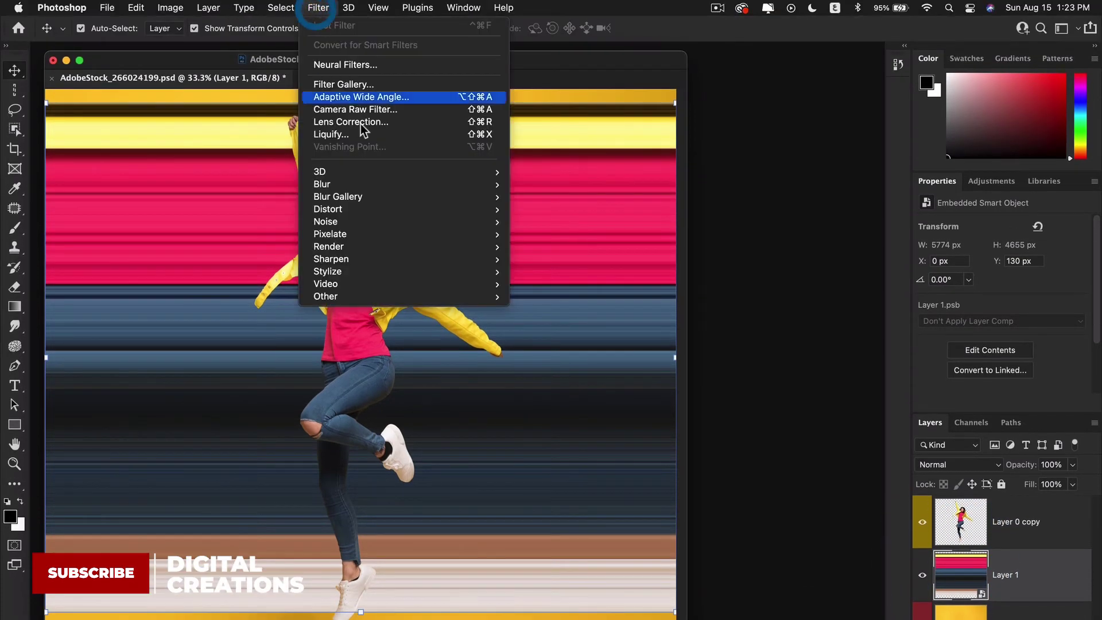
{"action": "mouse_move", "coordinate": [372, 211]}
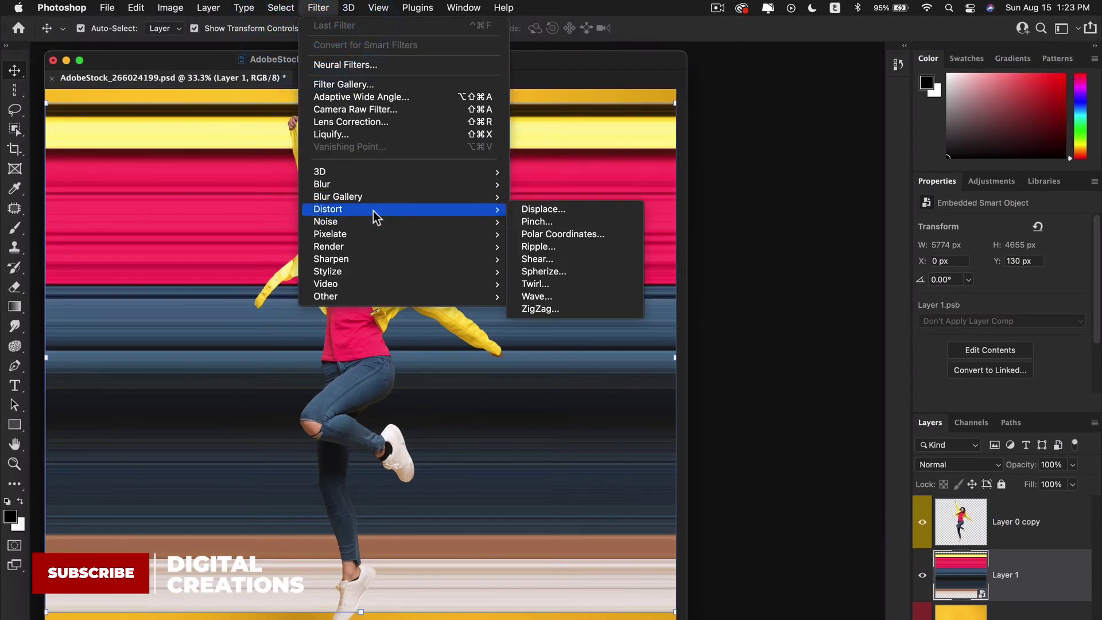
{"action": "left_click", "coordinate": [539, 234]}
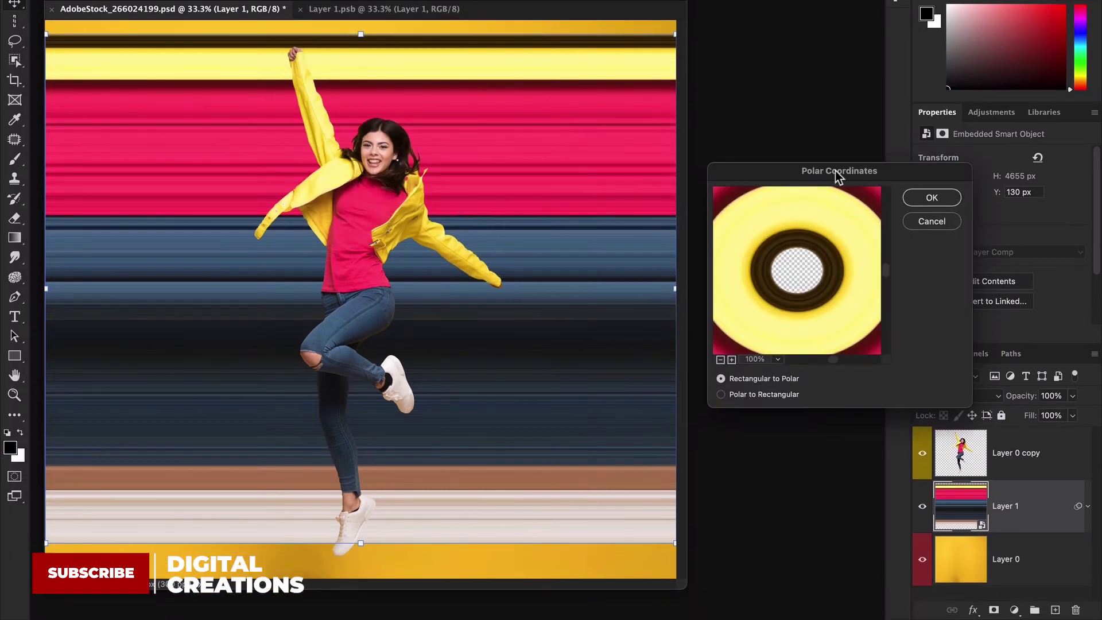
{"action": "left_click_drag", "start_coordinate": [835, 170], "coordinate": [636, 159]}
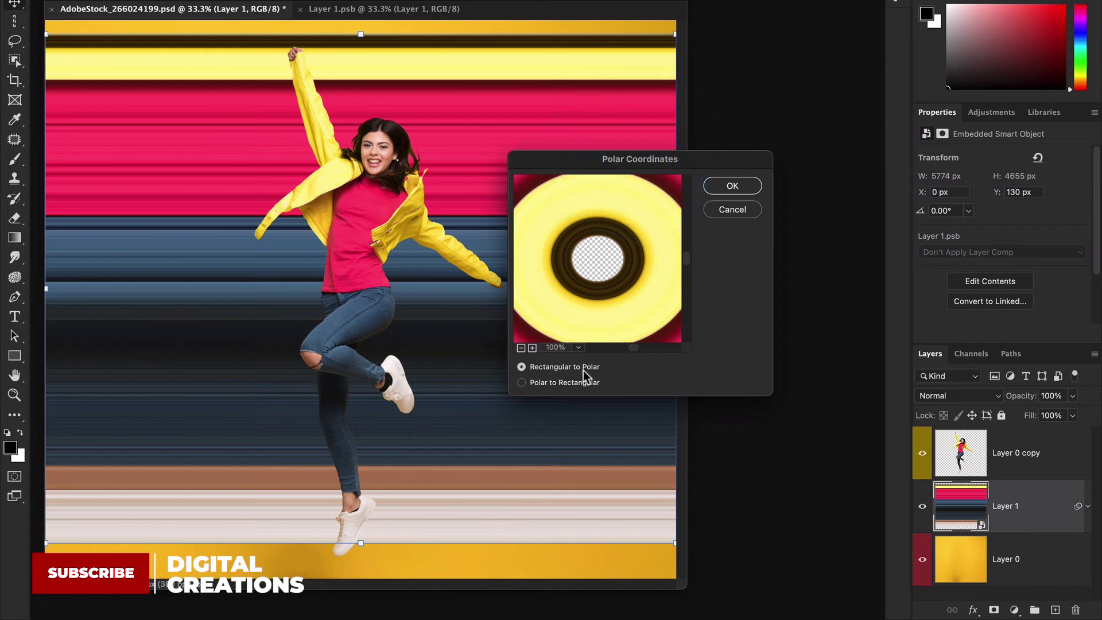
{"action": "left_click", "coordinate": [740, 186]}
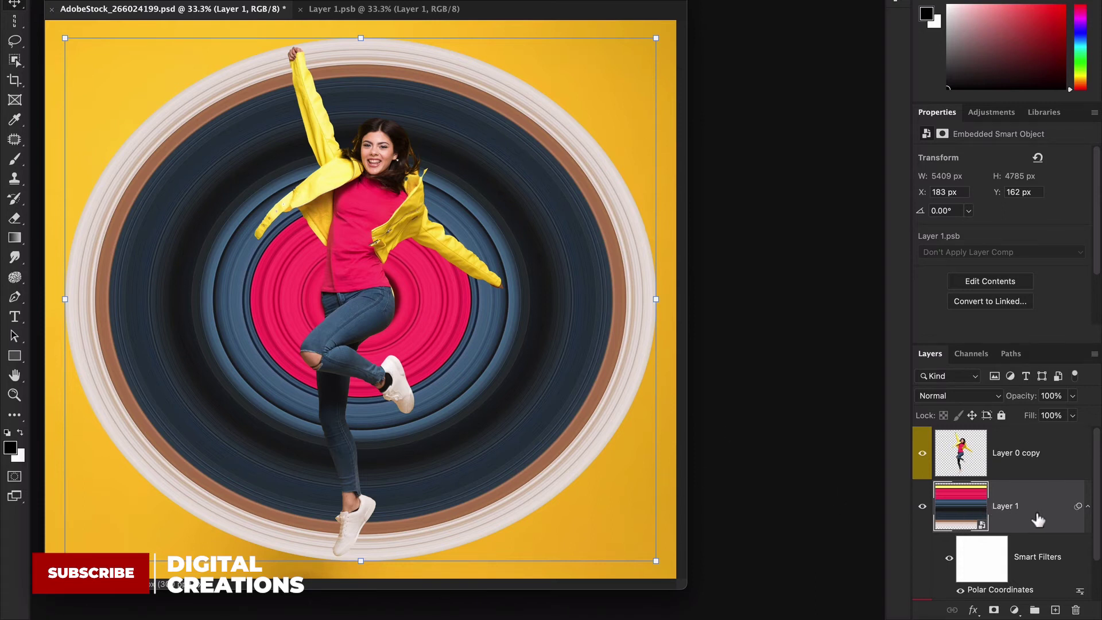
Step: Add a layer mask to Layer 1 and brush black over the left half of the rings
{"action": "left_click", "coordinate": [994, 610]}
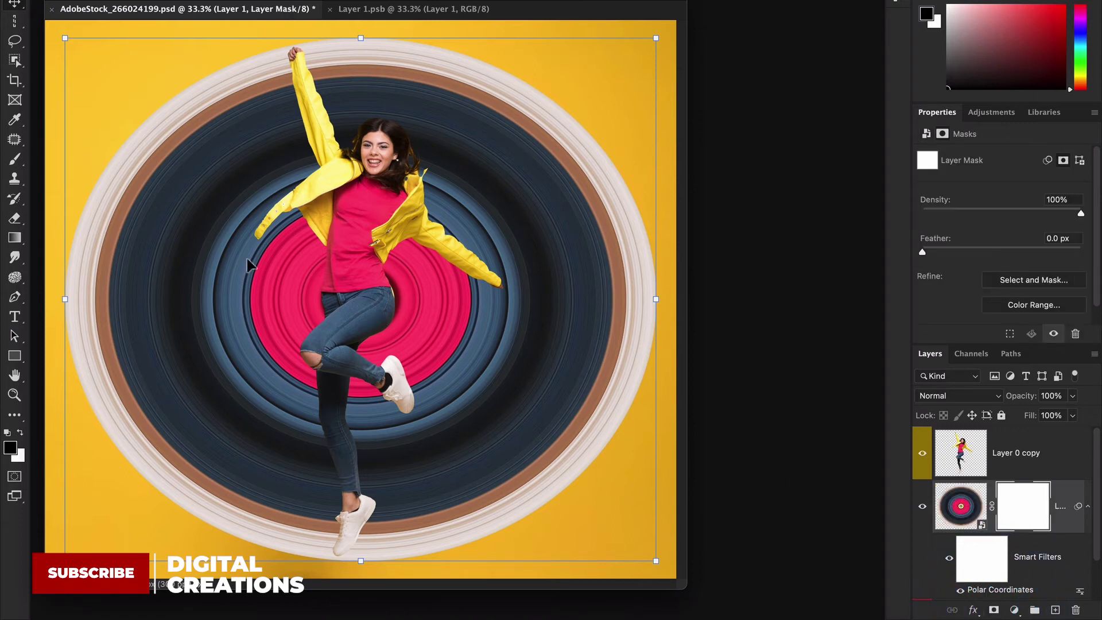
{"action": "key", "text": "b"}
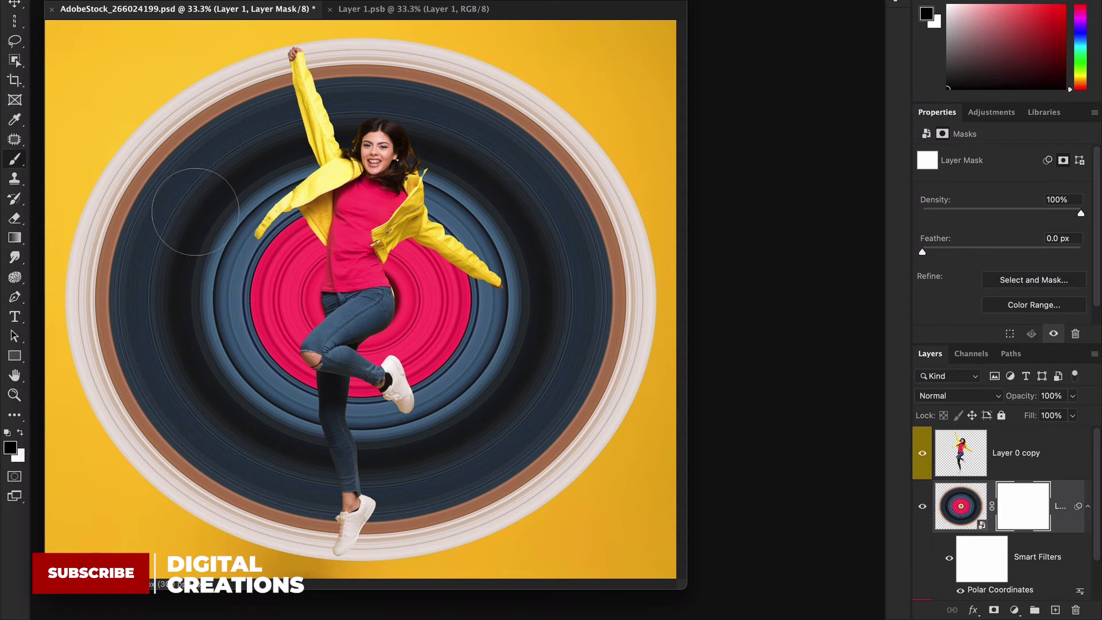
{"action": "mouse_move", "coordinate": [101, 170]}
{"action": "left_mouse_down"}
{"action": "mouse_move", "coordinate": [133, 405]}
{"action": "mouse_move", "coordinate": [180, 563]}
{"action": "mouse_move", "coordinate": [265, 550]}
{"action": "mouse_move", "coordinate": [265, 524]}
{"action": "mouse_move", "coordinate": [177, 380]}
{"action": "mouse_move", "coordinate": [173, 198]}
{"action": "mouse_move", "coordinate": [159, 125]}
{"action": "mouse_move", "coordinate": [71, 231]}
{"action": "mouse_move", "coordinate": [85, 413]}
{"action": "mouse_move", "coordinate": [194, 416]}
{"action": "mouse_move", "coordinate": [262, 340]}
{"action": "mouse_move", "coordinate": [292, 239]}
{"action": "mouse_move", "coordinate": [246, 65]}
{"action": "mouse_move", "coordinate": [205, 81]}
{"action": "mouse_move", "coordinate": [195, 292]}
{"action": "mouse_move", "coordinate": [208, 369]}
{"action": "mouse_move", "coordinate": [263, 236]}
{"action": "mouse_move", "coordinate": [259, 284]}
{"action": "mouse_move", "coordinate": [295, 451]}
{"action": "mouse_move", "coordinate": [288, 530]}
{"action": "mouse_move", "coordinate": [300, 494]}
{"action": "mouse_move", "coordinate": [289, 520]}
{"action": "left_mouse_up"}
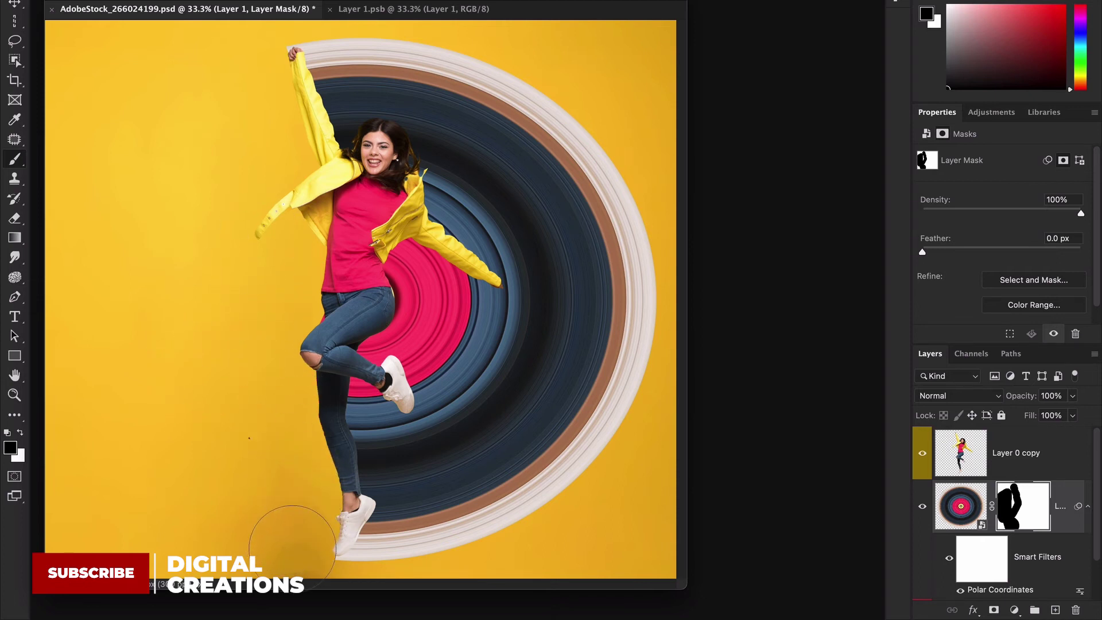
Step: Begin scaling the model layer slightly larger from its top edge
{"action": "key", "text": "v"}
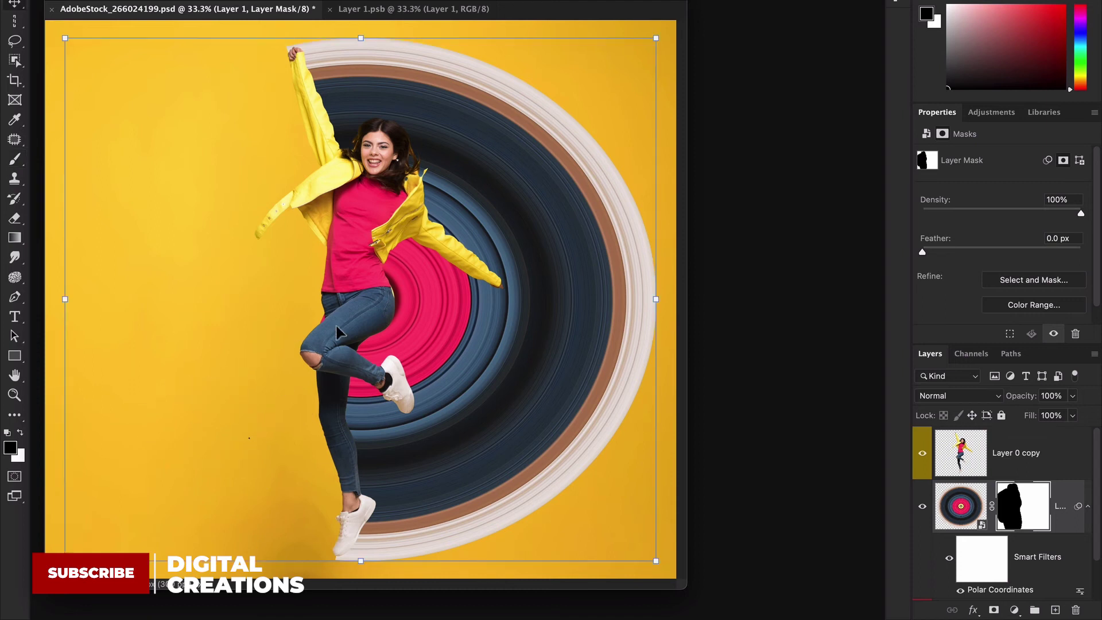
{"action": "left_click", "coordinate": [337, 325]}
{"action": "left_click_drag", "start_coordinate": [379, 49], "coordinate": [379, 43]}
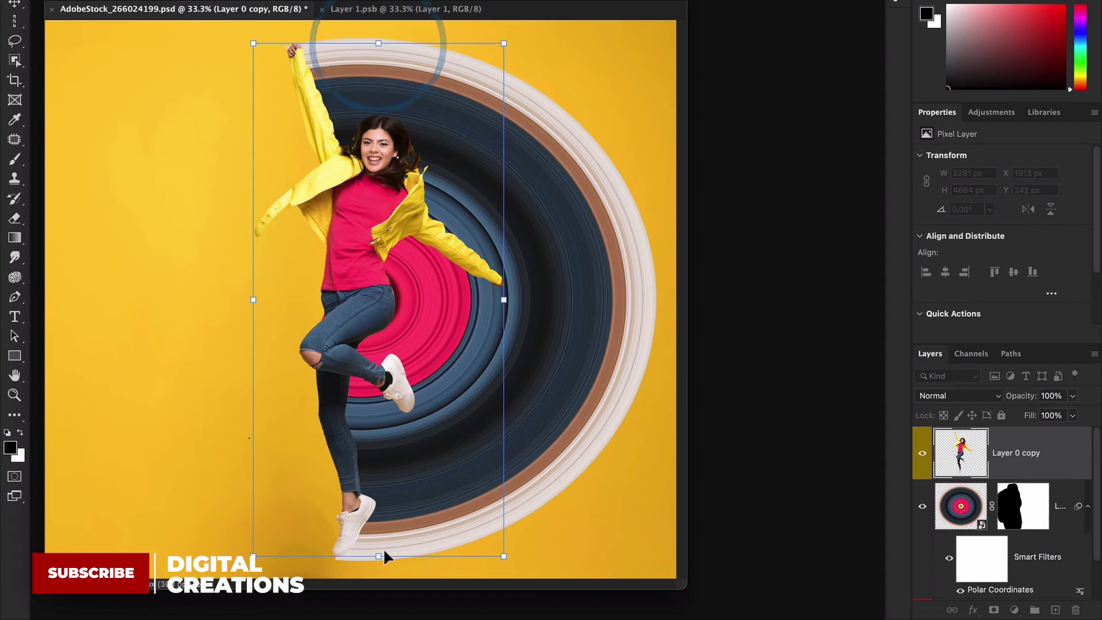
Step: Finish enlarging the model, then merge it with the ring Layer 1 into one smart object
{"action": "left_click_drag", "start_coordinate": [384, 557], "coordinate": [376, 556]}
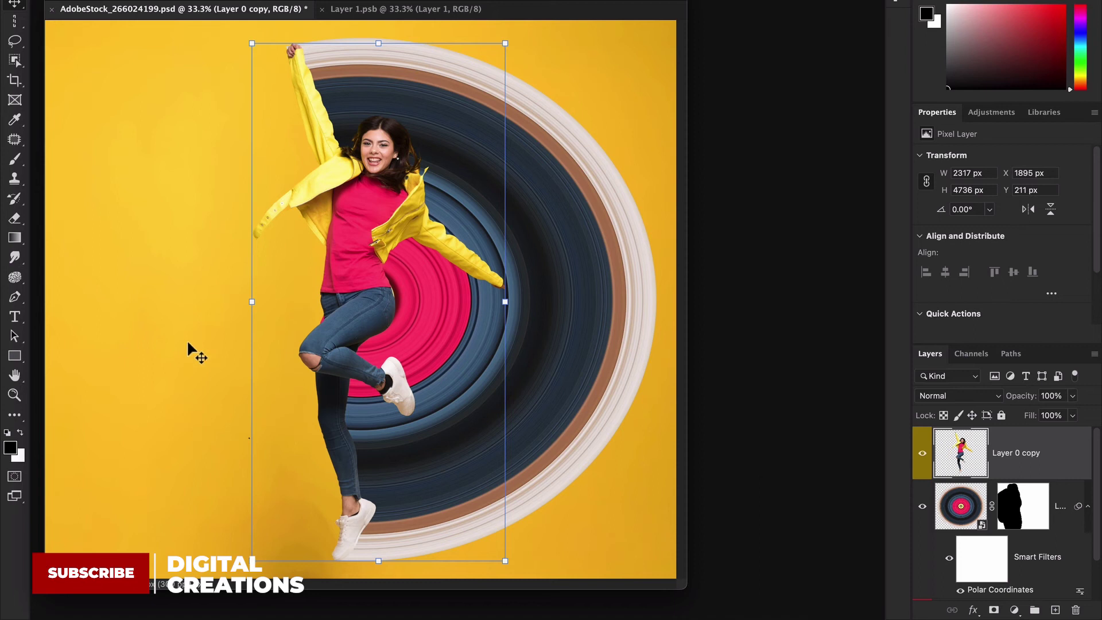
{"action": "left_click", "coordinate": [1062, 523], "text": "shift"}
{"action": "right_click", "coordinate": [1062, 523]}
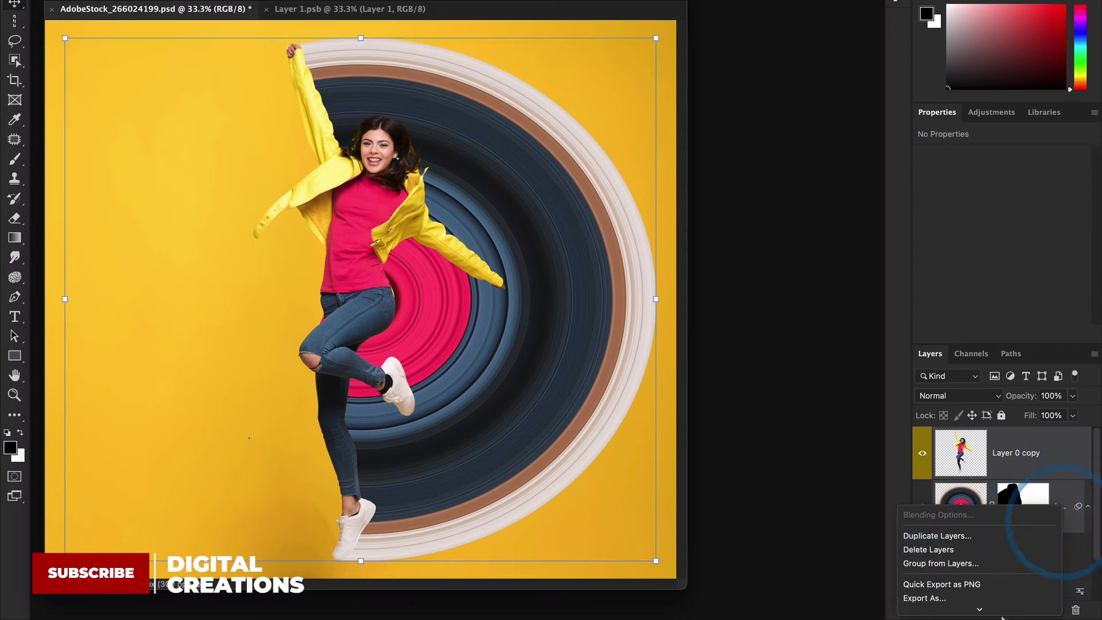
{"action": "mouse_move", "coordinate": [1001, 617]}
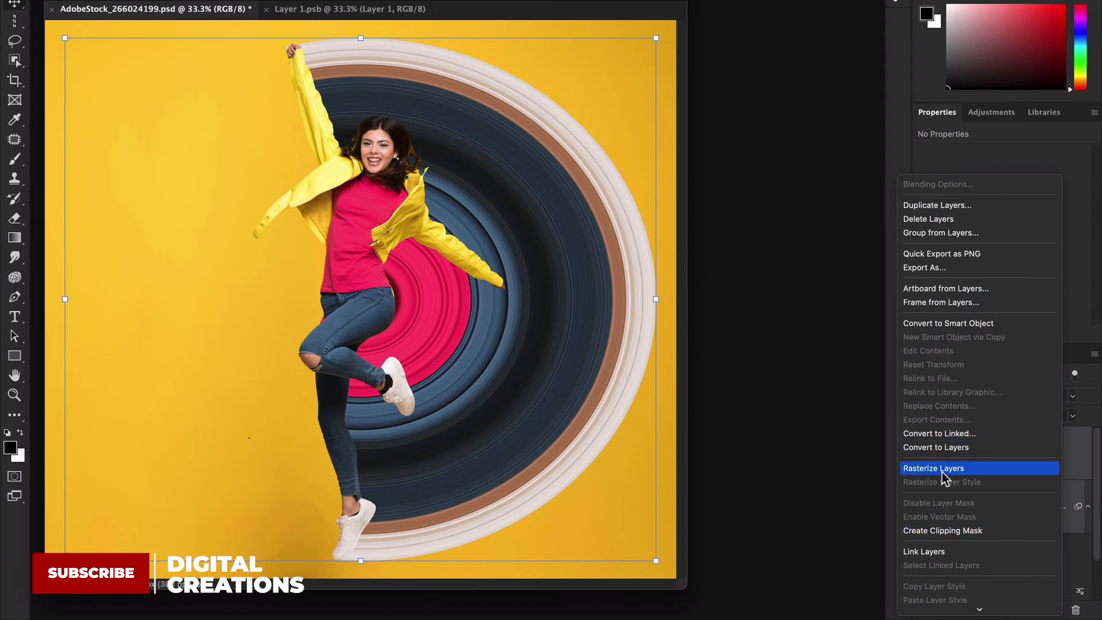
{"action": "left_click", "coordinate": [952, 323]}
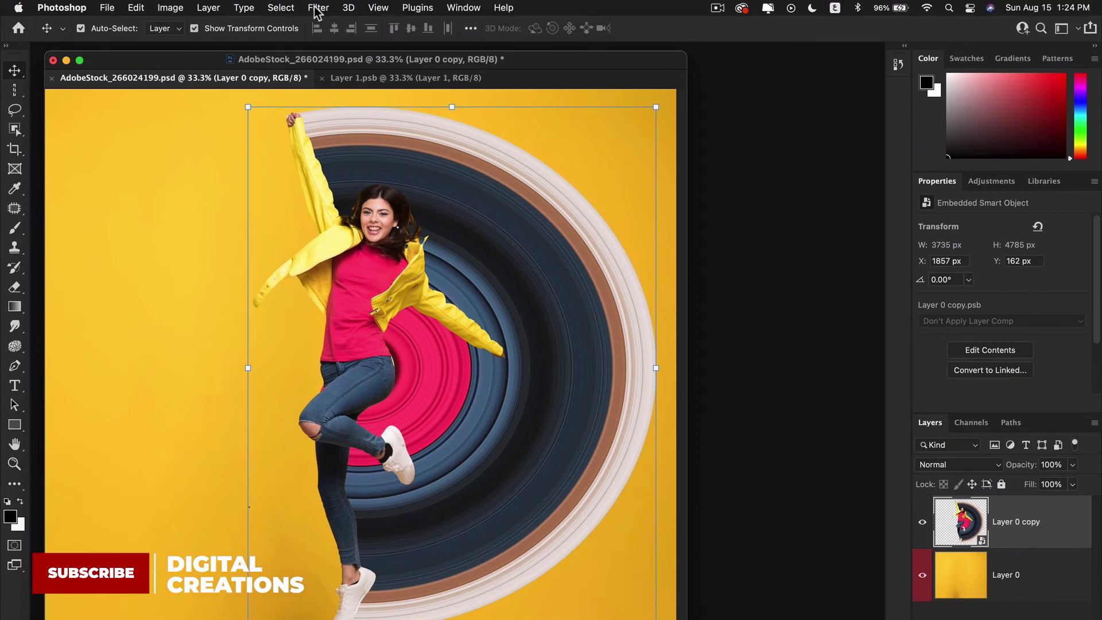
Step: Apply a Tattoo-style Style Transfer neural filter with style opacity 38 and detail +12
{"action": "left_click", "coordinate": [318, 8]}
{"action": "left_click", "coordinate": [338, 65]}
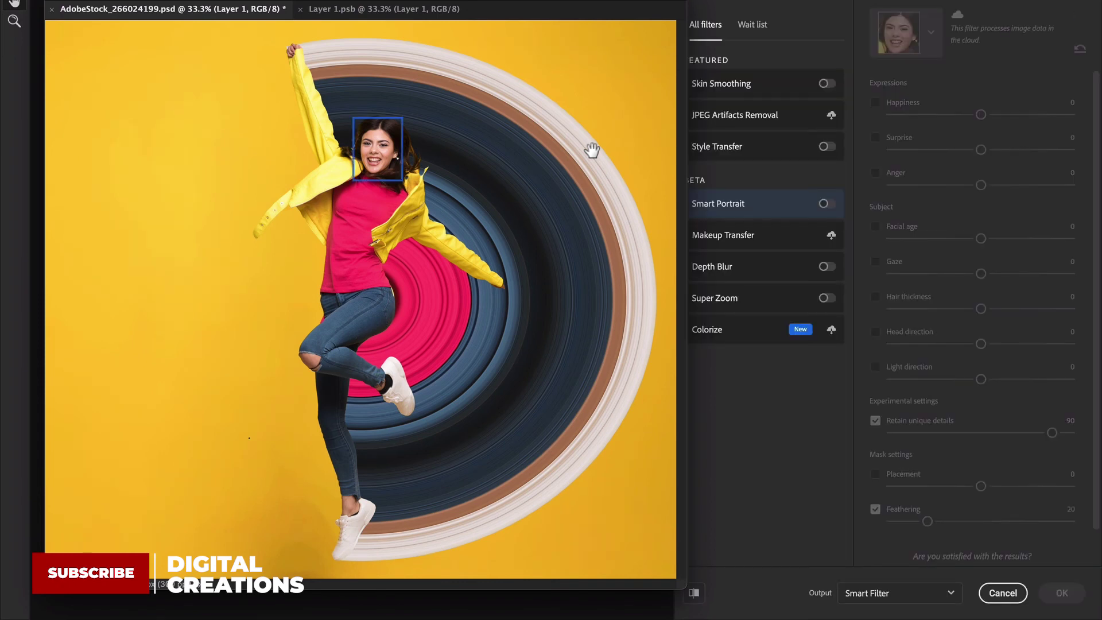
{"action": "left_click", "coordinate": [824, 147]}
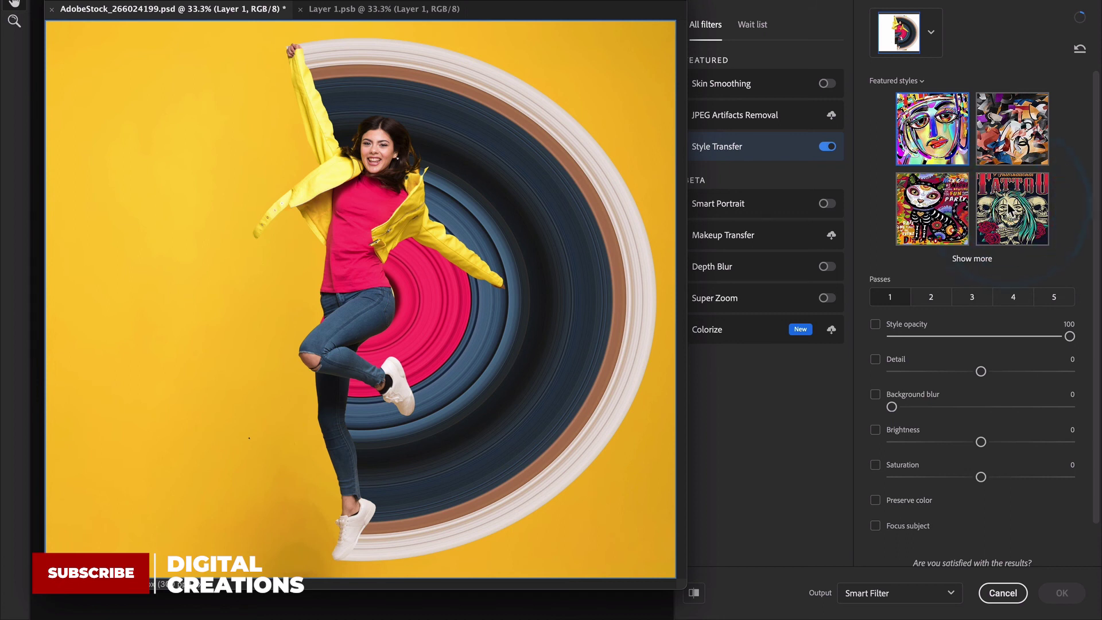
{"action": "left_click", "coordinate": [1012, 209]}
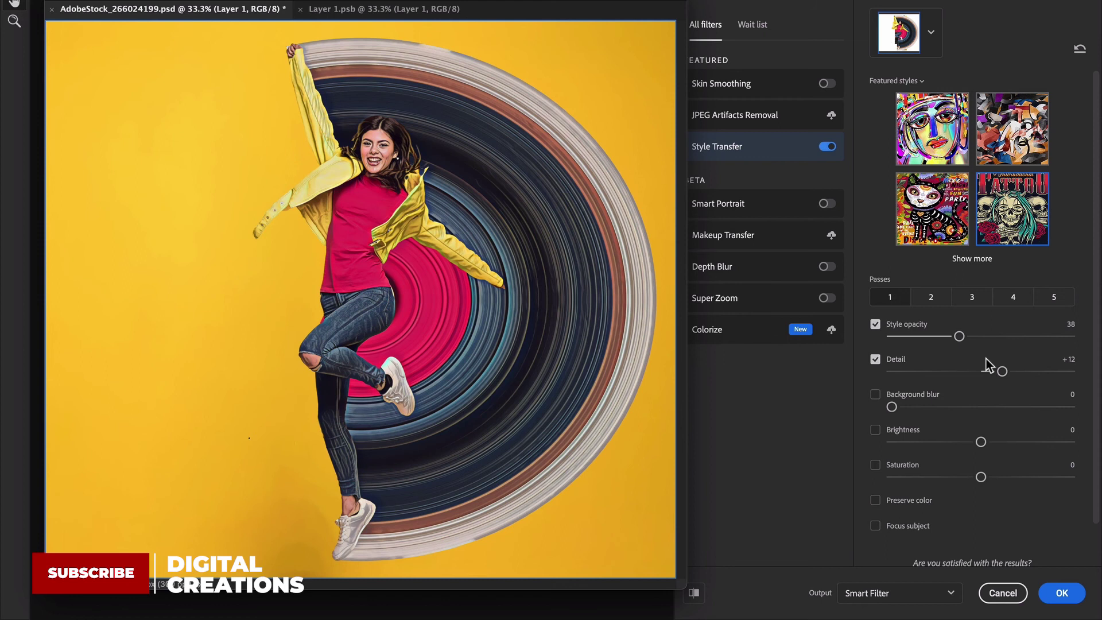
{"action": "left_click", "coordinate": [1063, 593]}
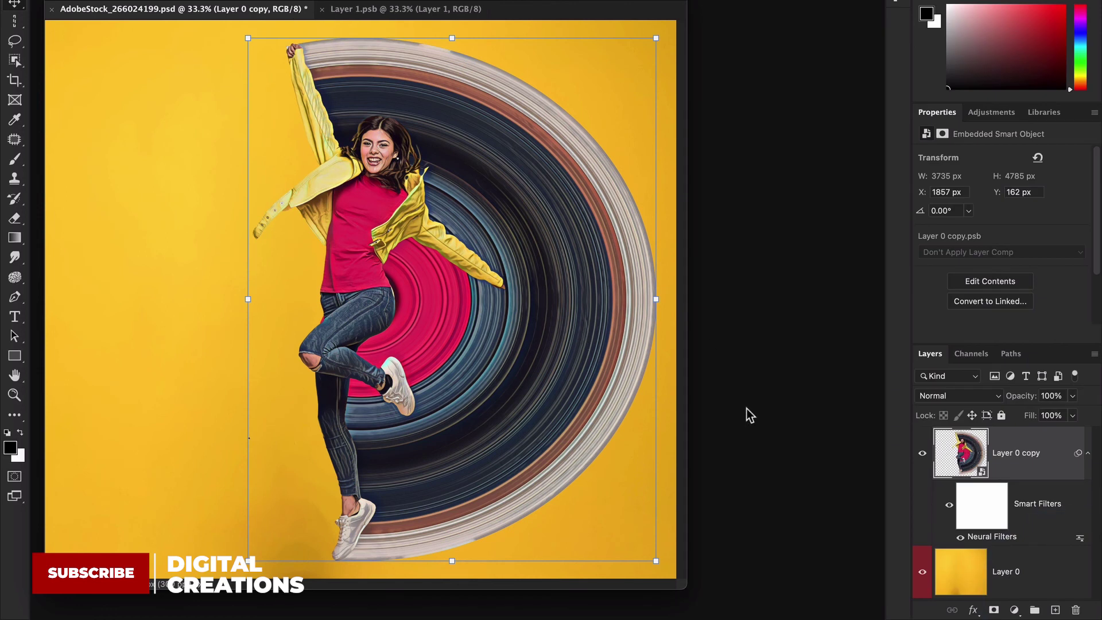
Step: Give Layer 0 a reversed radial pink-yellow Gradient Overlay at -160° angle and 111% scale
{"action": "double_click", "coordinate": [1045, 583]}
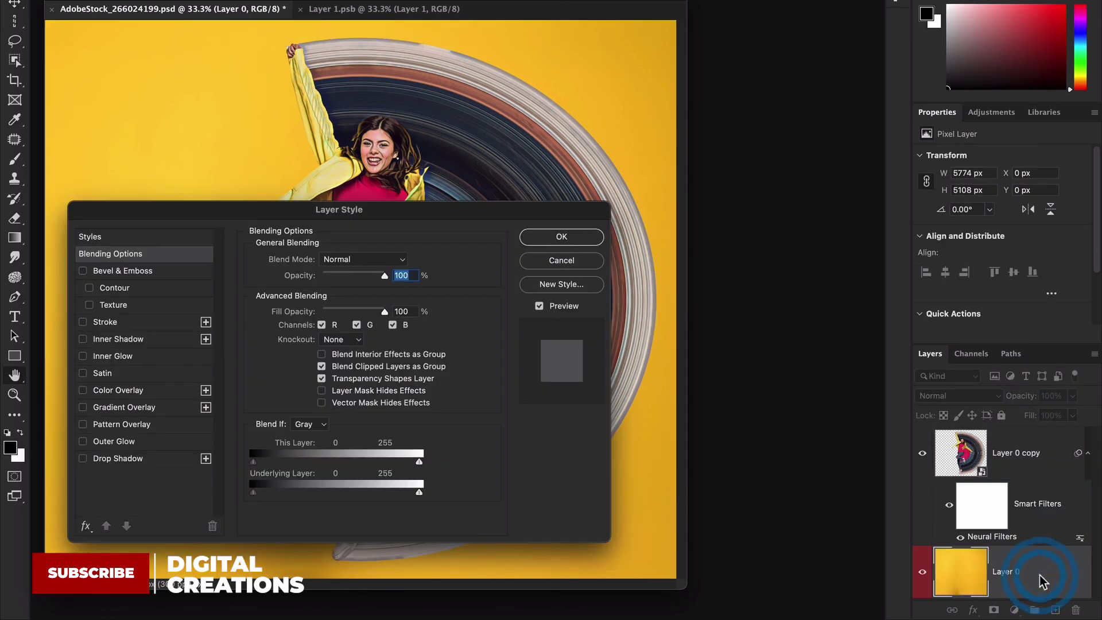
{"action": "left_click", "coordinate": [98, 408]}
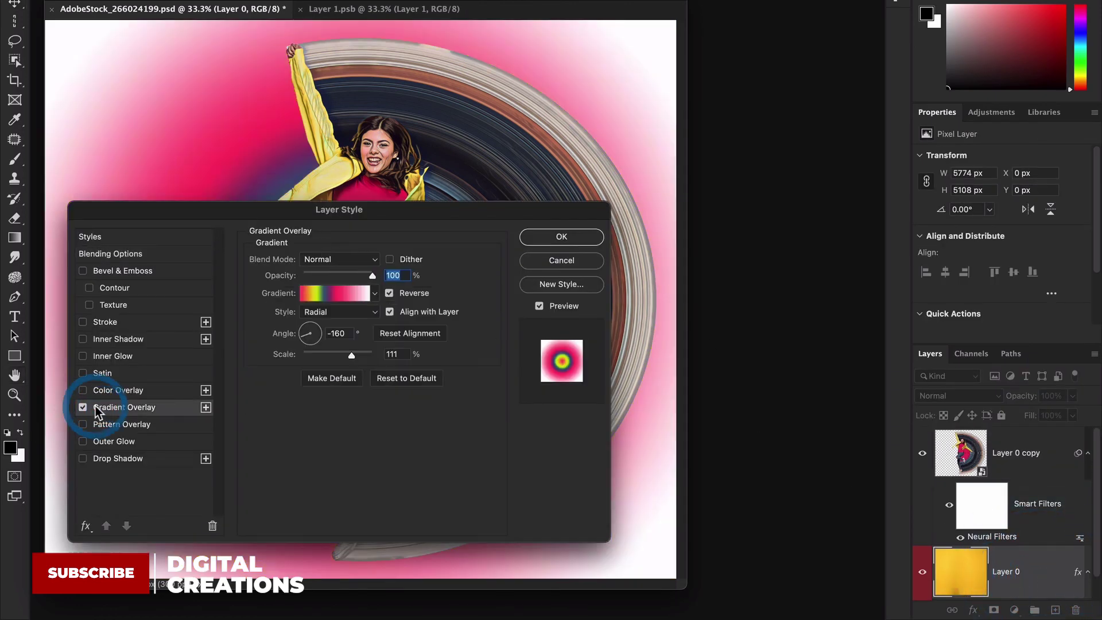
{"action": "left_click_drag", "start_coordinate": [335, 209], "coordinate": [694, 232]}
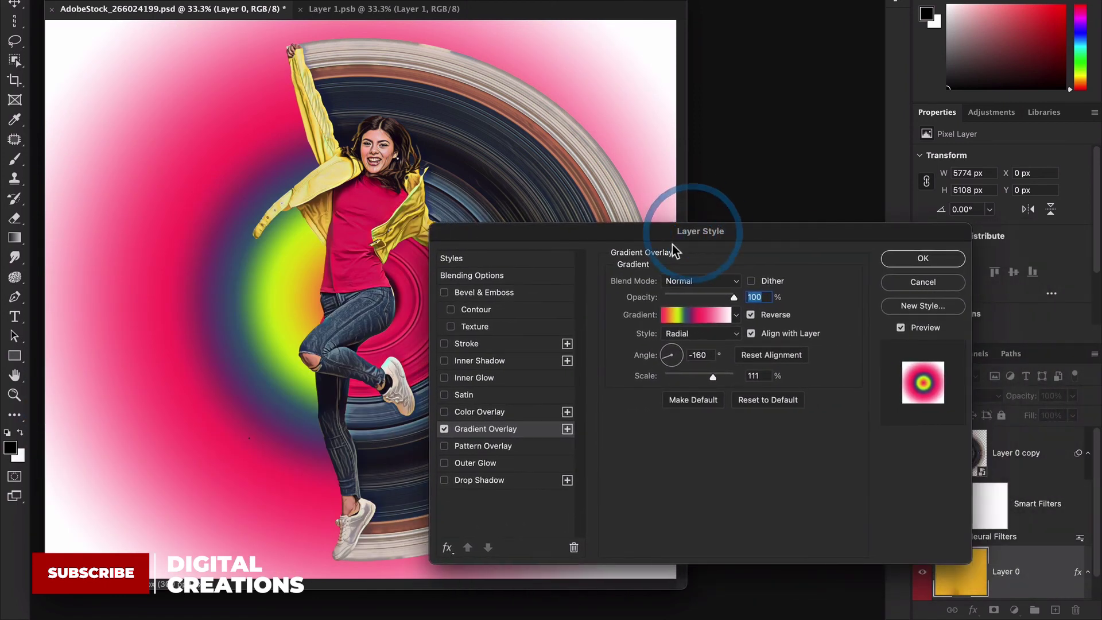
{"action": "left_click", "coordinate": [906, 264]}
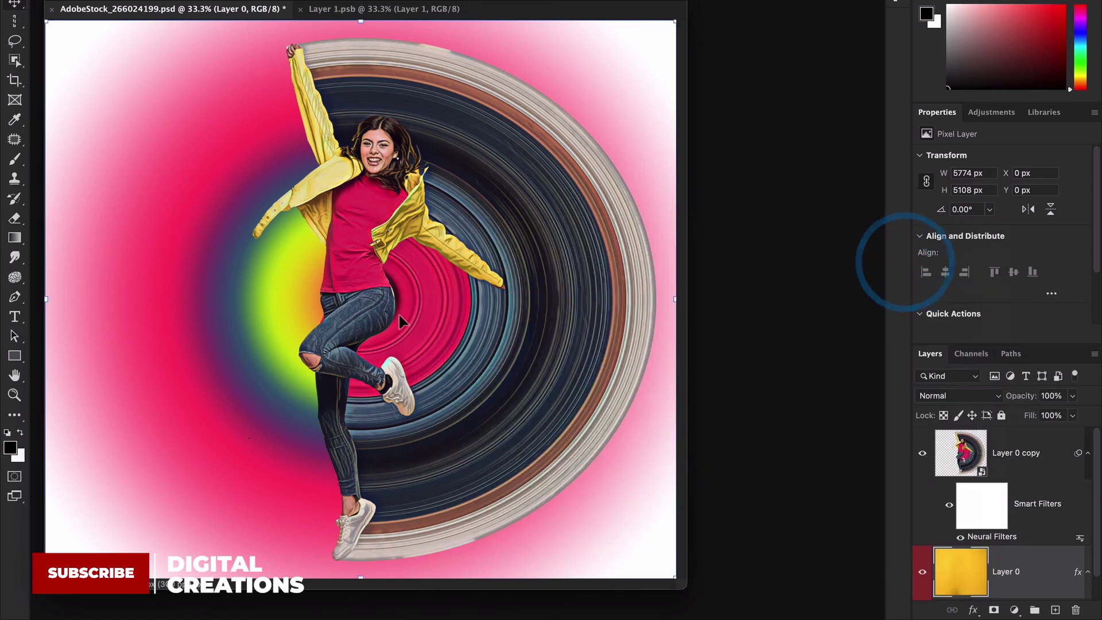